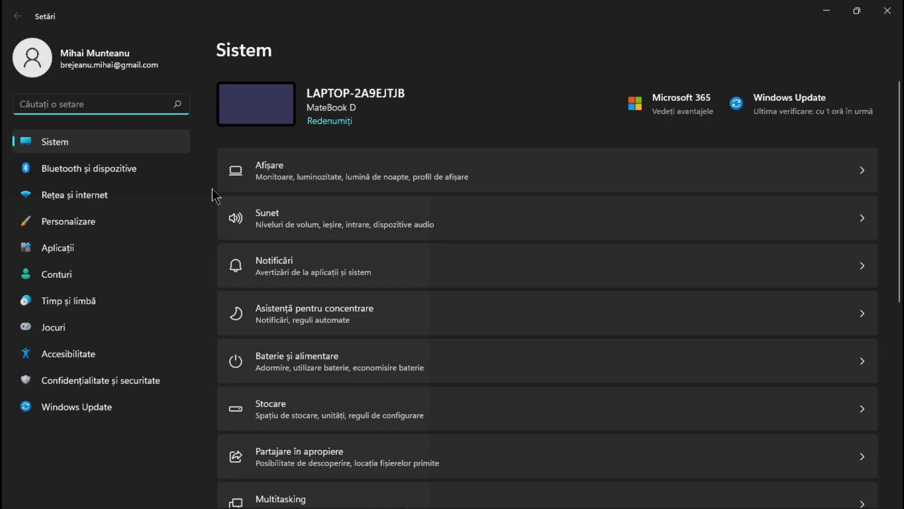
Open the system notification settings and switch Notificări on, then back off
click(466, 272)
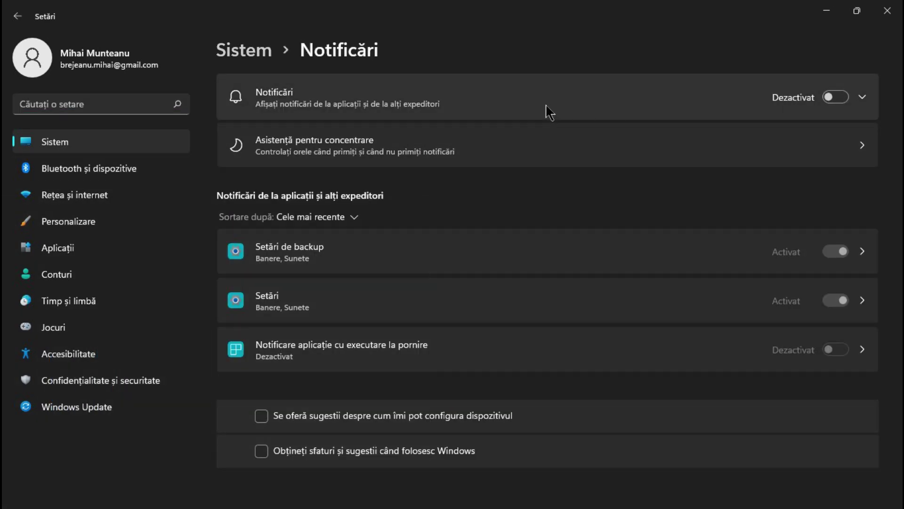
click(835, 97)
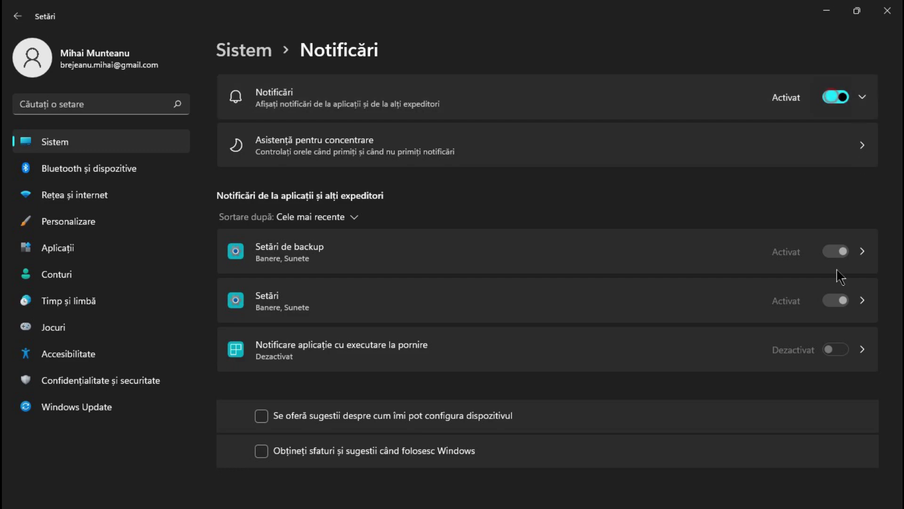
click(835, 97)
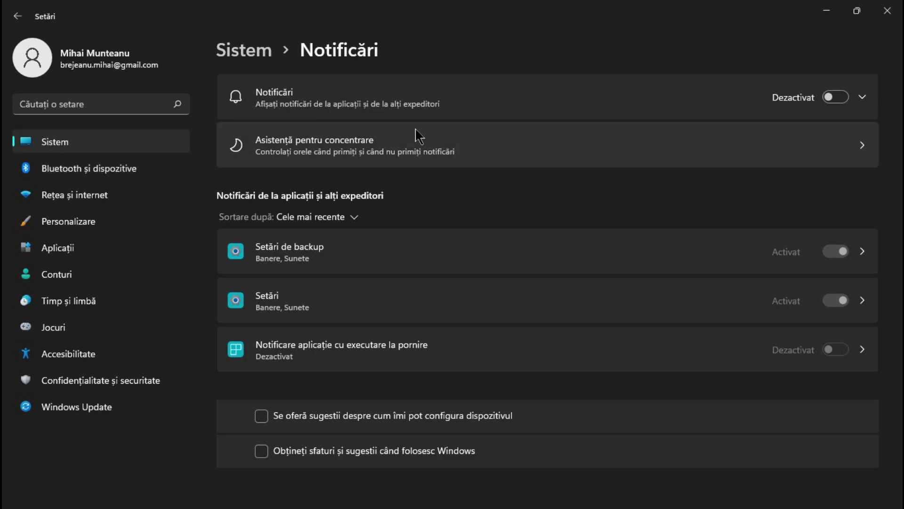
Open the Baterie și alimentare page of the system settings and review the screen and sleep timeouts
click(76, 142)
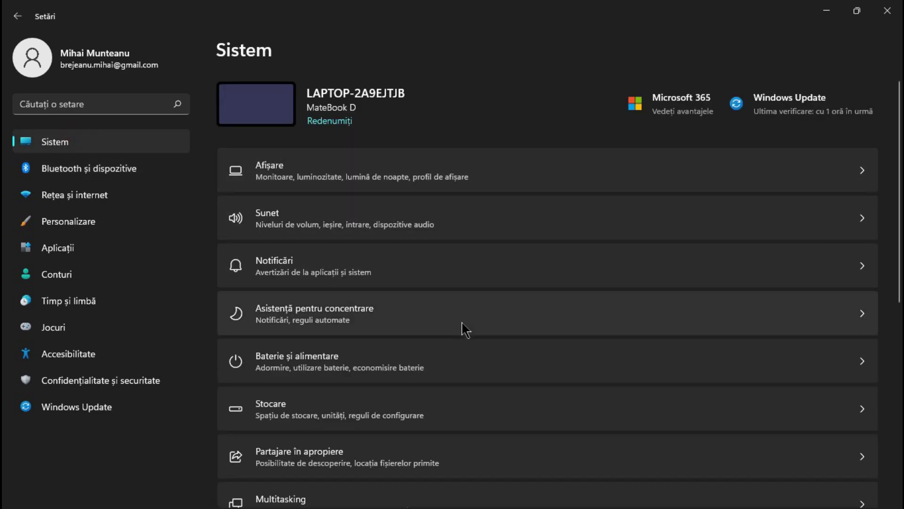
scroll(464, 328, down, 3)
click(372, 242)
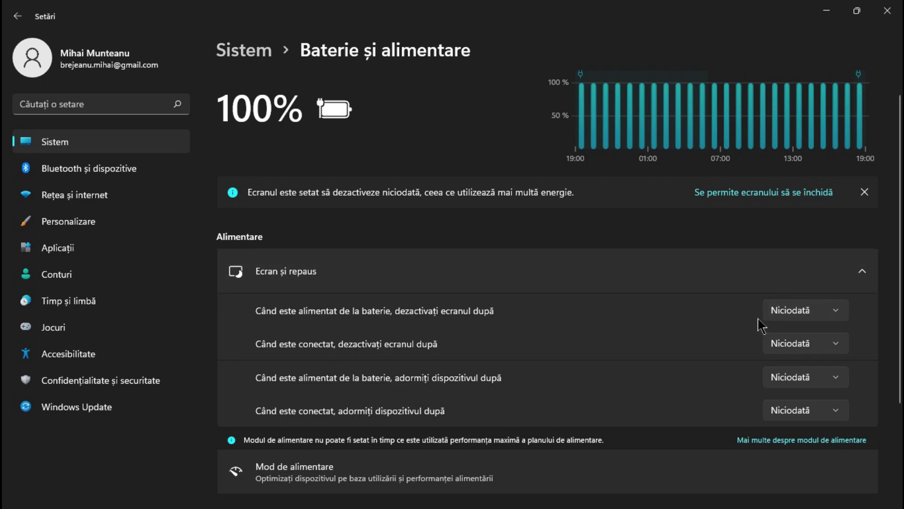
Search Windows for "power" and open the Control Panel power options
key(super)
text(power)
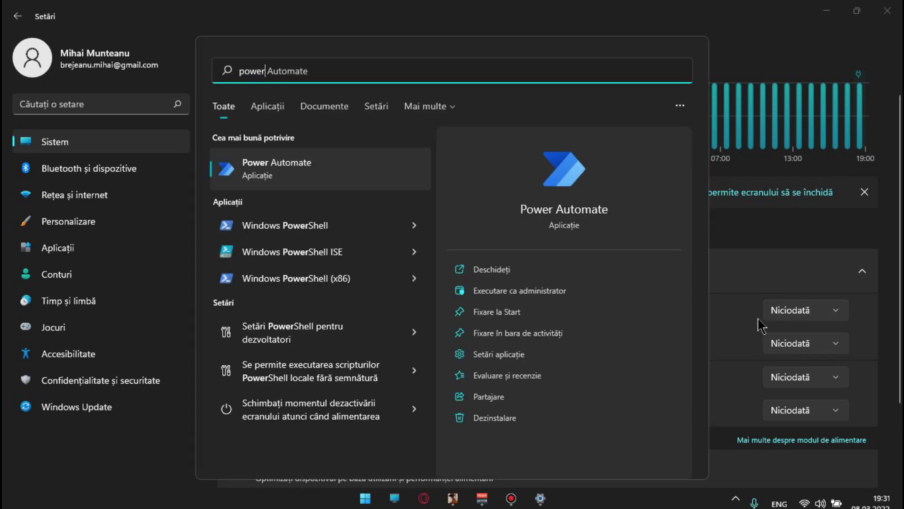
key(Down)
key(Down)
key(Down)
key(Down)
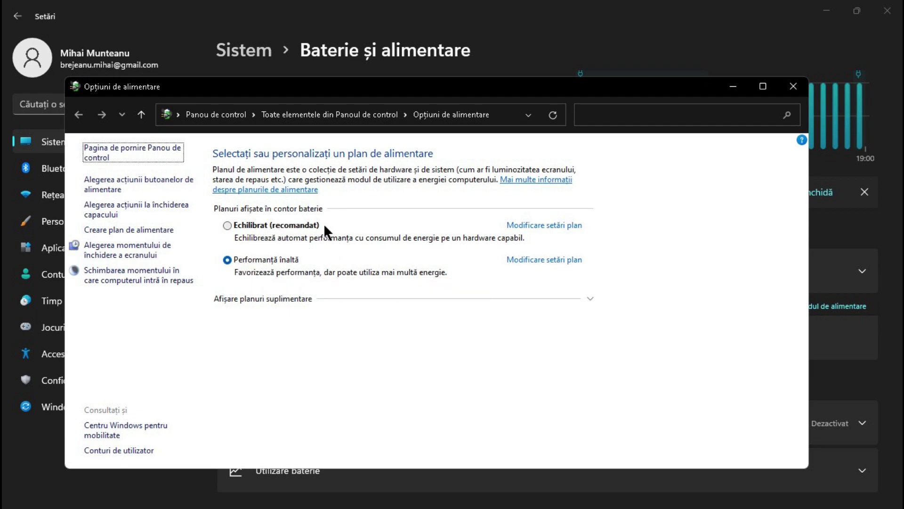
Review the Performanță înaltă plan's settings and the power plan creation form, cancelling both and closing the power options
click(549, 264)
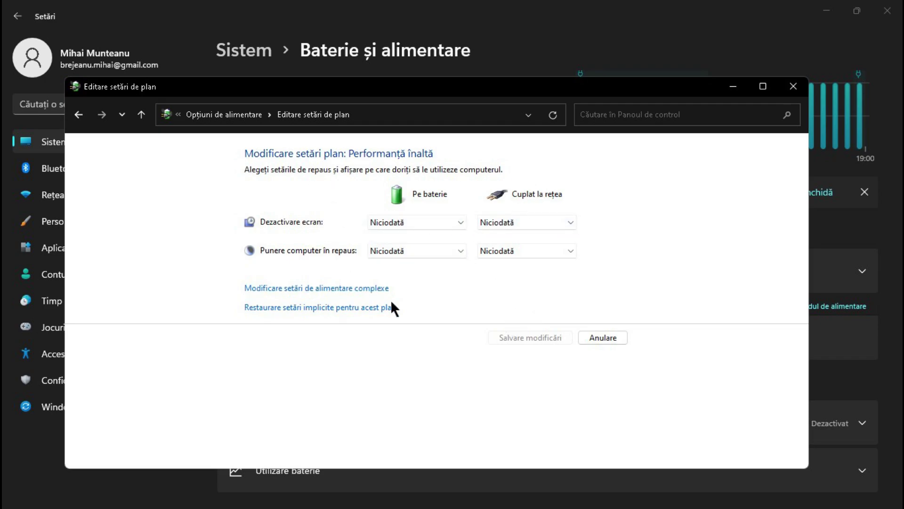
click(599, 338)
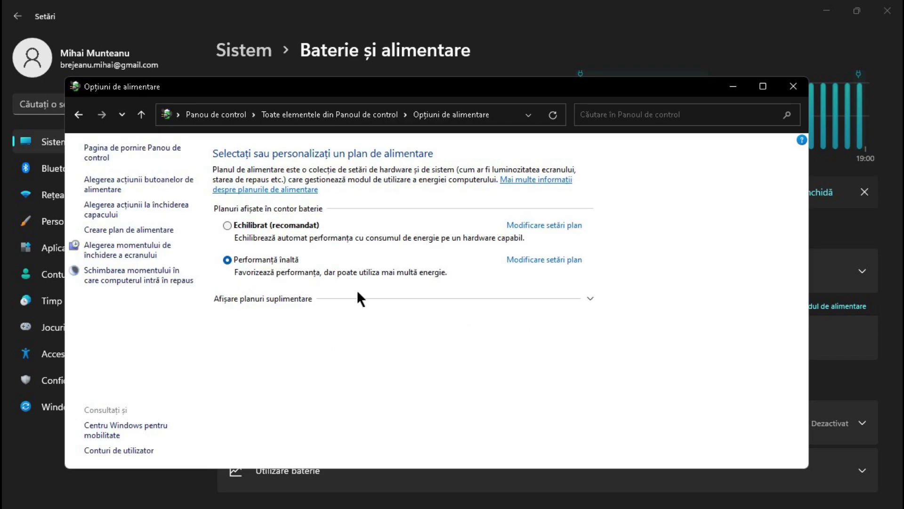
click(134, 230)
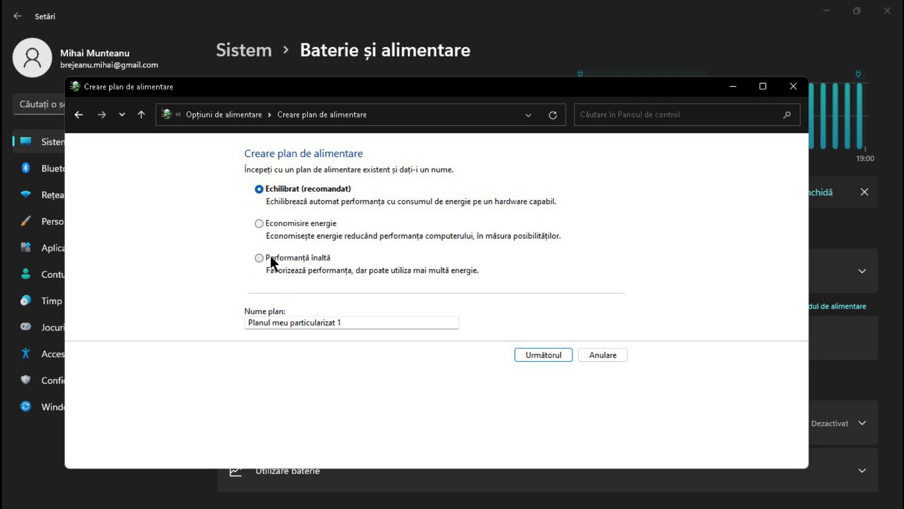
click(597, 354)
click(791, 87)
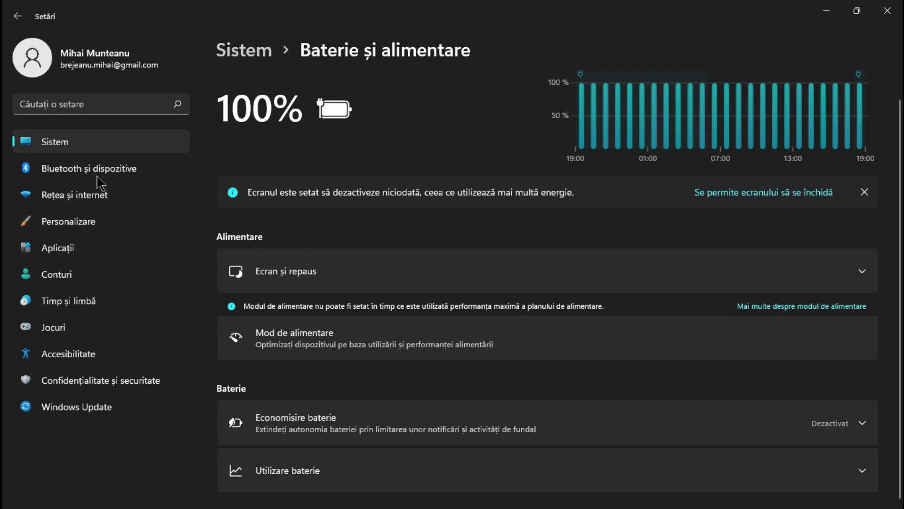
Review the Multitasking page of the system settings, including window snapping and title bar shake
click(125, 143)
scroll(405, 278, down, 5)
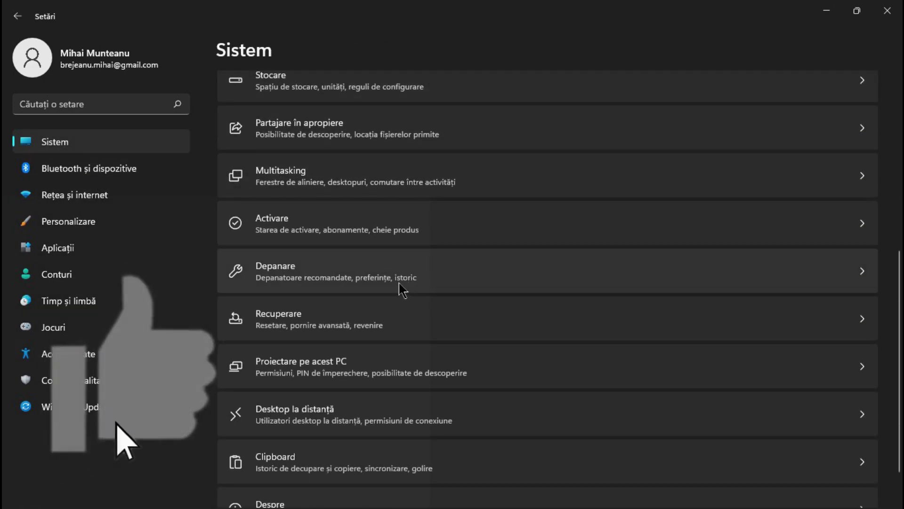
click(404, 179)
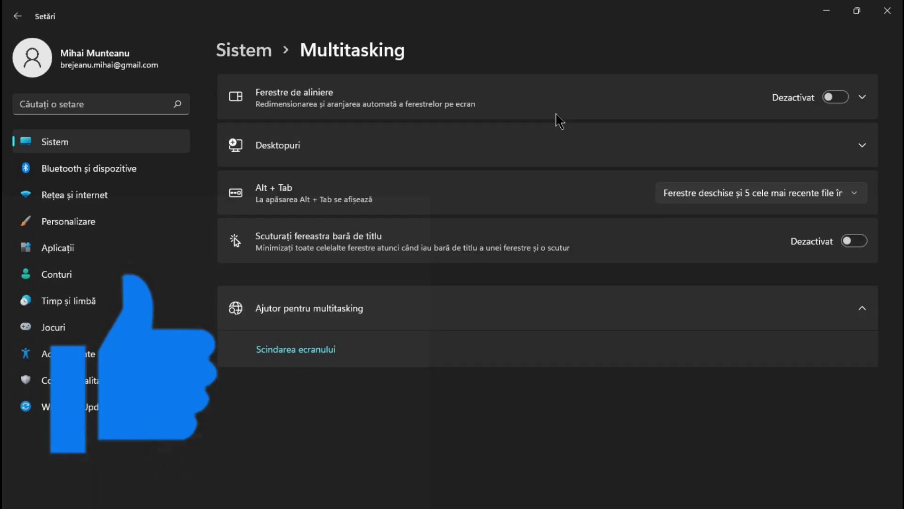
key(alt+Left)
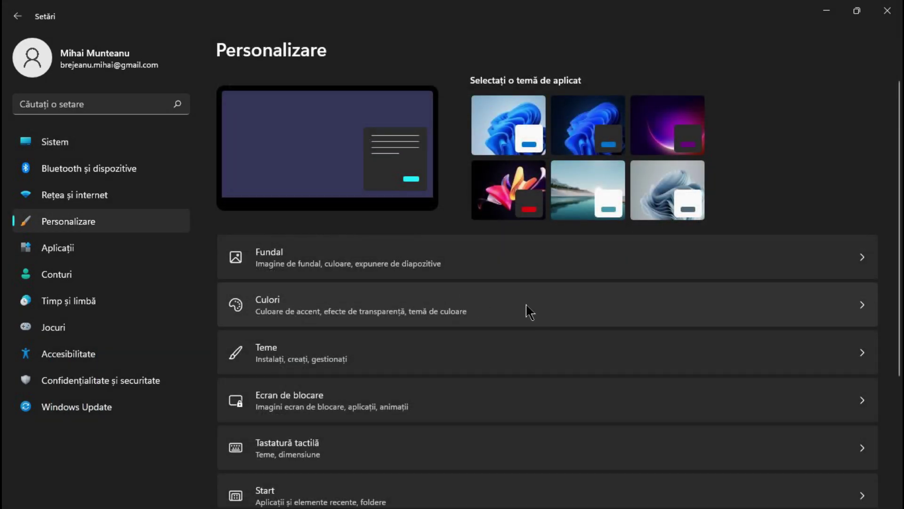
Review the color mode, transparency effects and accent color options under Culori in the personalization settings
click(540, 307)
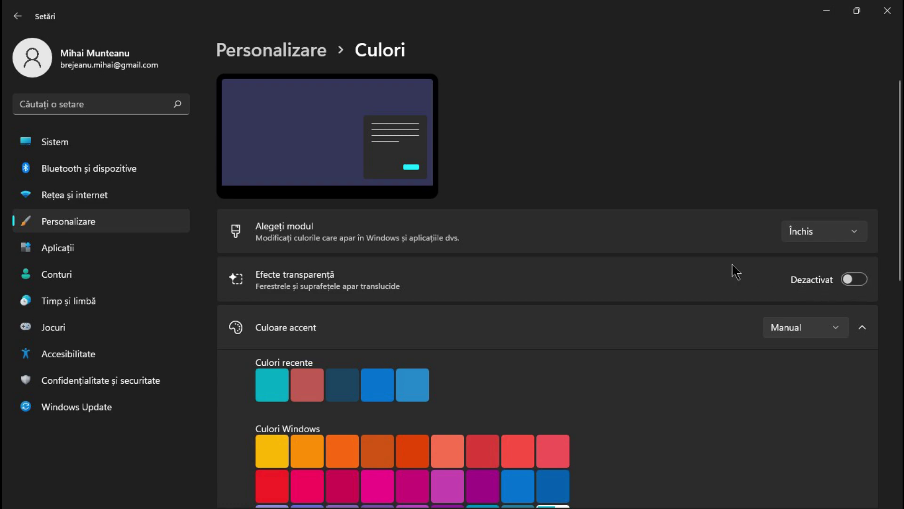
scroll(668, 307, down, 10)
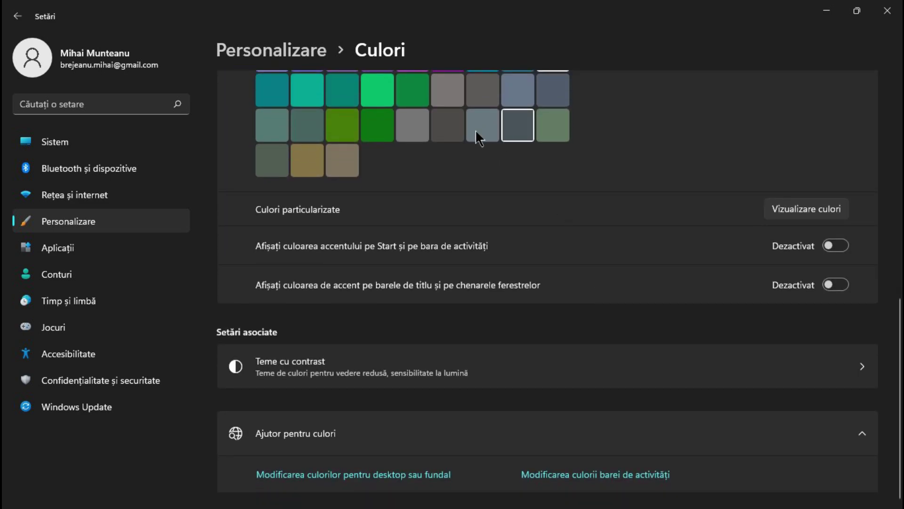
key(alt+Left)
Review the lock screen picture, tips and status options under Ecran de blocare in the personalization settings
scroll(401, 304, down, 4)
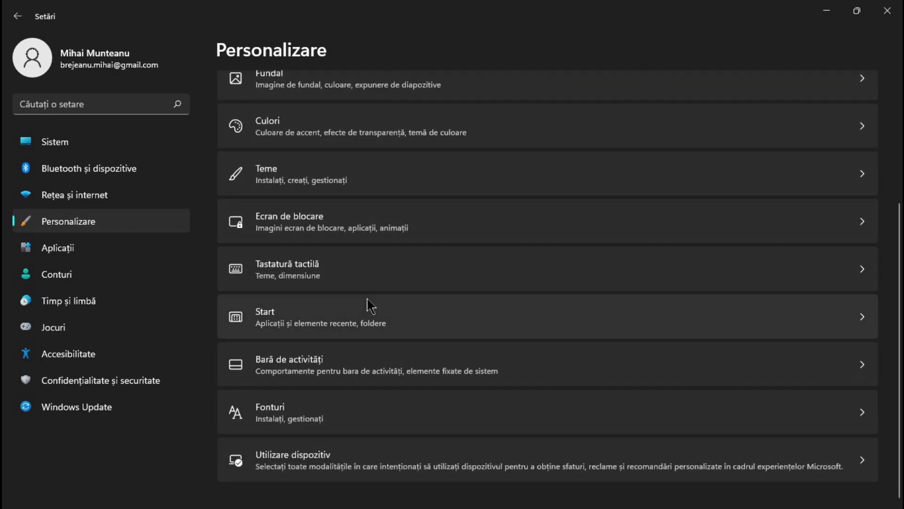
click(489, 225)
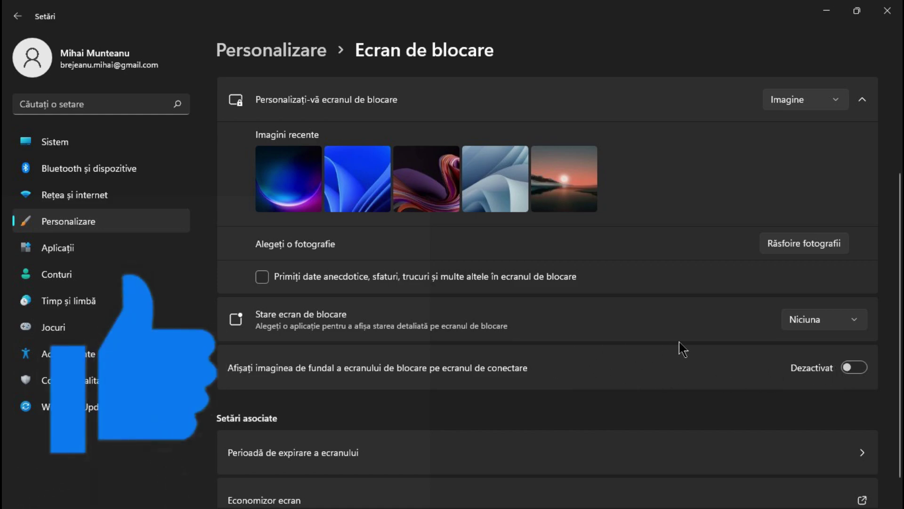
key(alt+Left)
Open the Start personalization settings and review the options for recently added apps and recently opened items
scroll(471, 372, down, 3)
scroll(438, 353, down, 2)
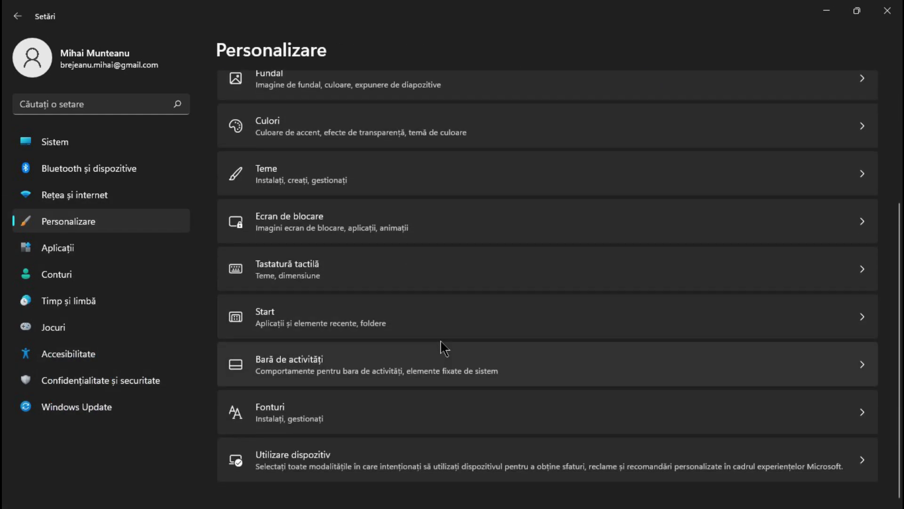
click(443, 332)
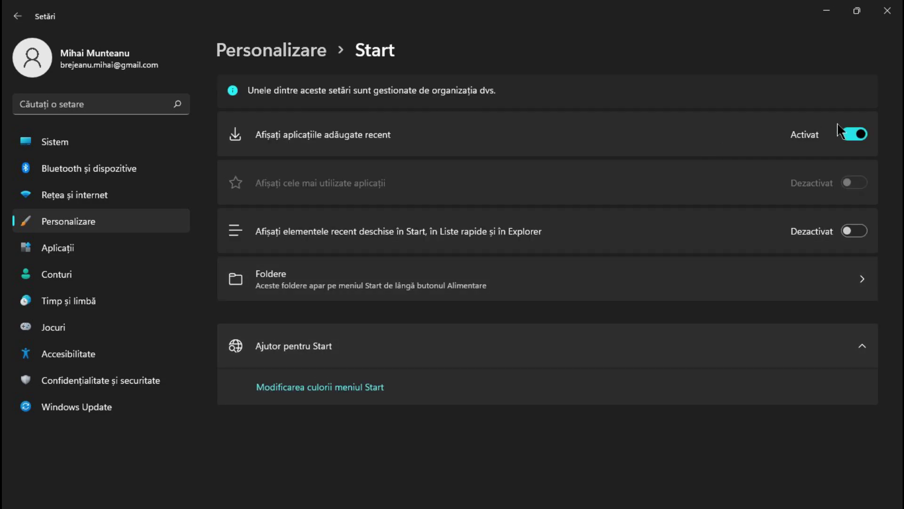
key(super)
text(msco)
key(Return)
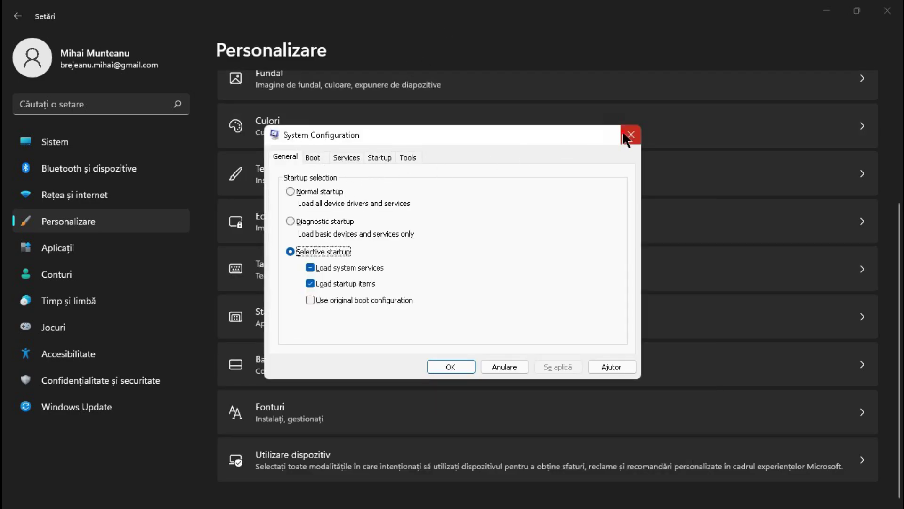
click(625, 135)
Launch System Configuration with msconfig and open Task Manager from its startup section
key(super)
text(msconfig)
key(Return)
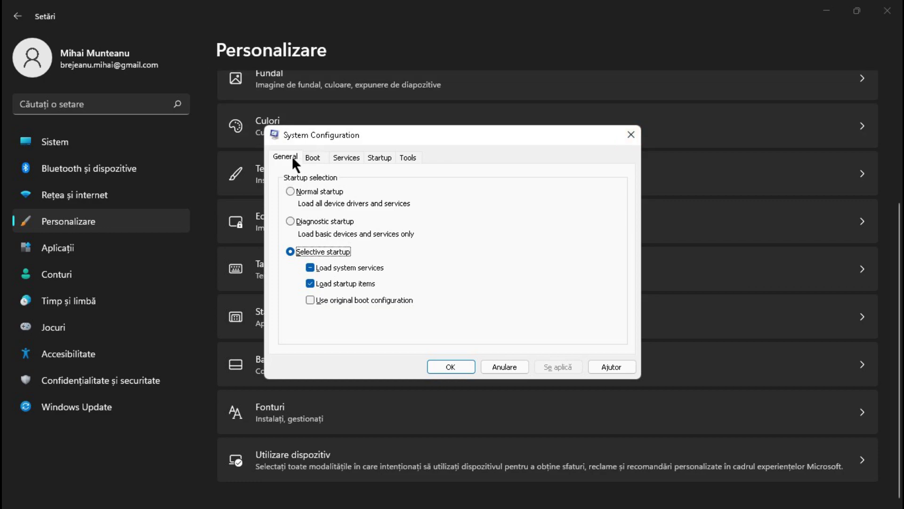
click(379, 157)
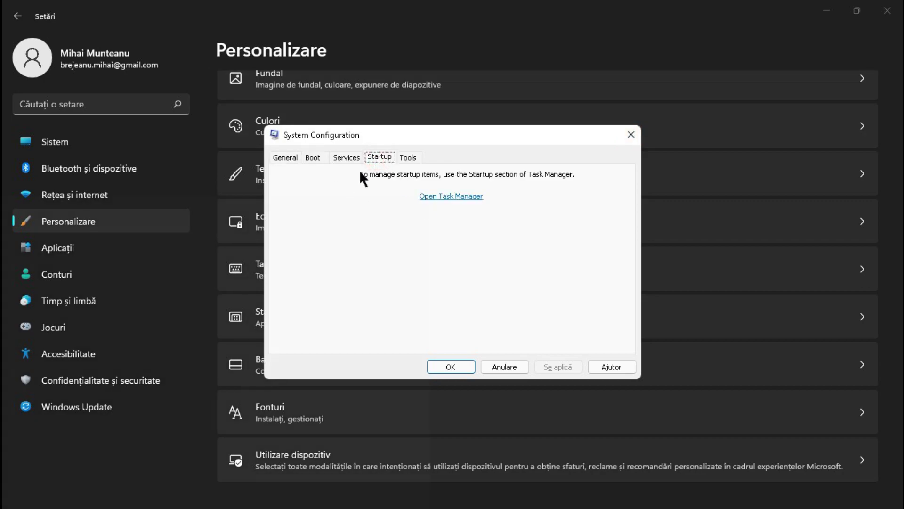
click(448, 196)
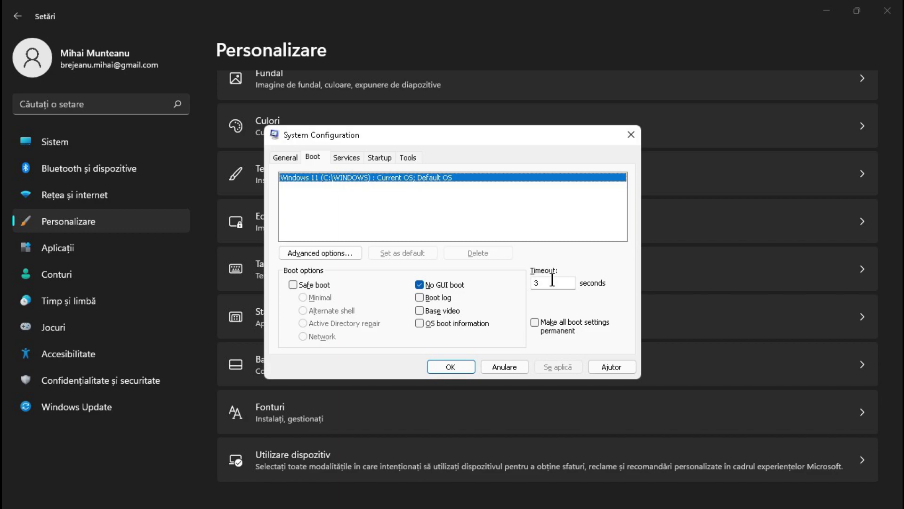
Open the advanced boot options for Windows 11 and check the number of processors choices
click(327, 255)
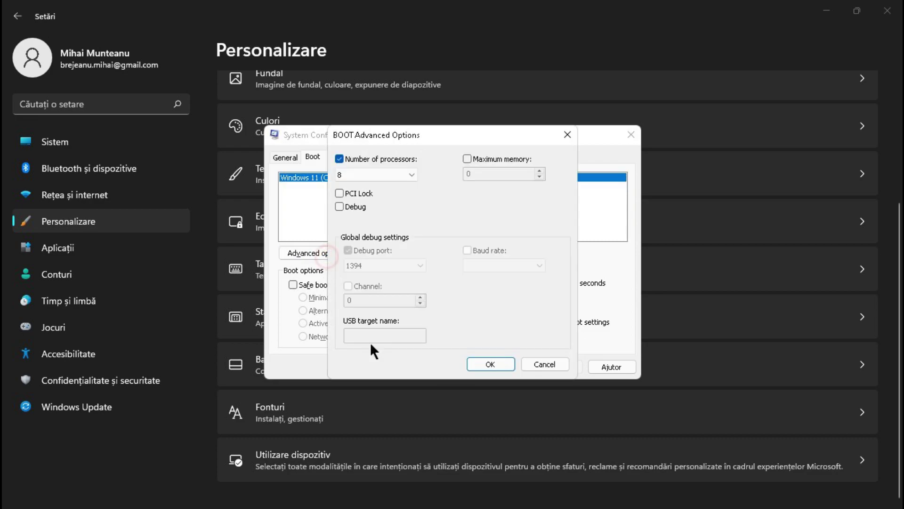
click(368, 175)
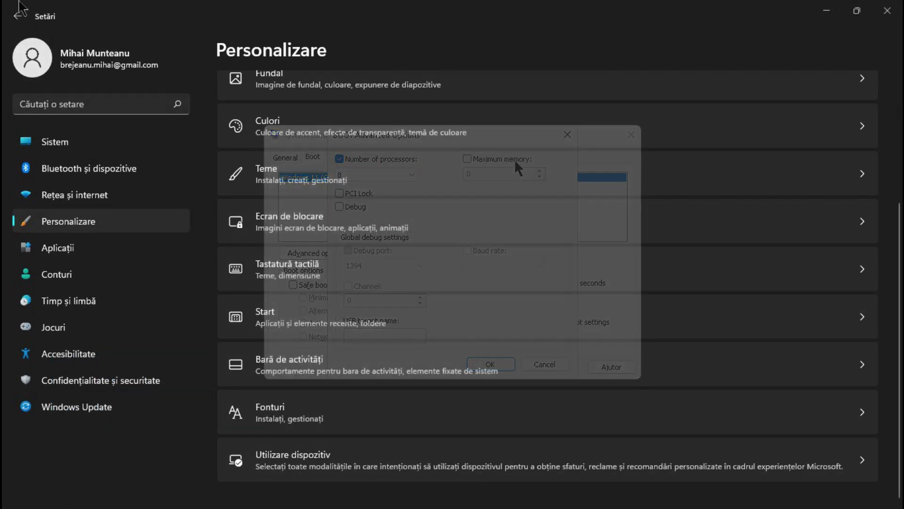
Review the offline maps settings and the installed optional features in the Aplicații section
click(83, 246)
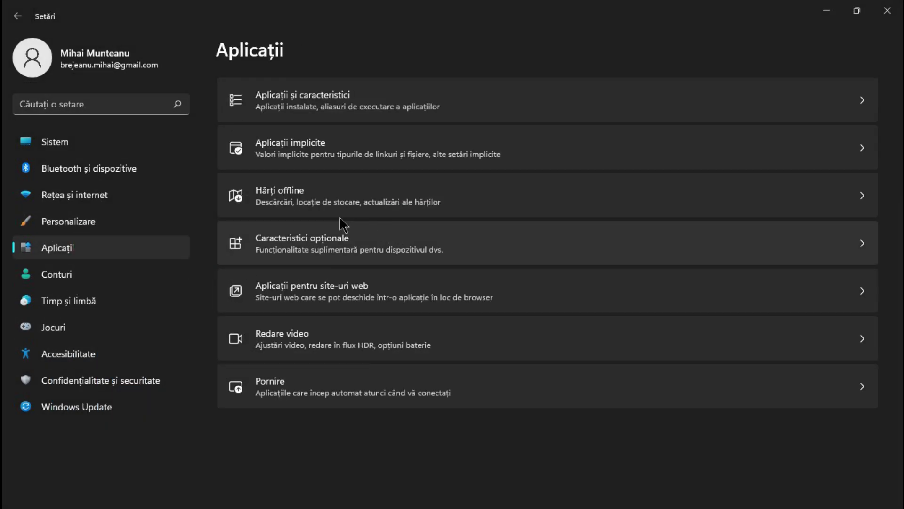
click(358, 195)
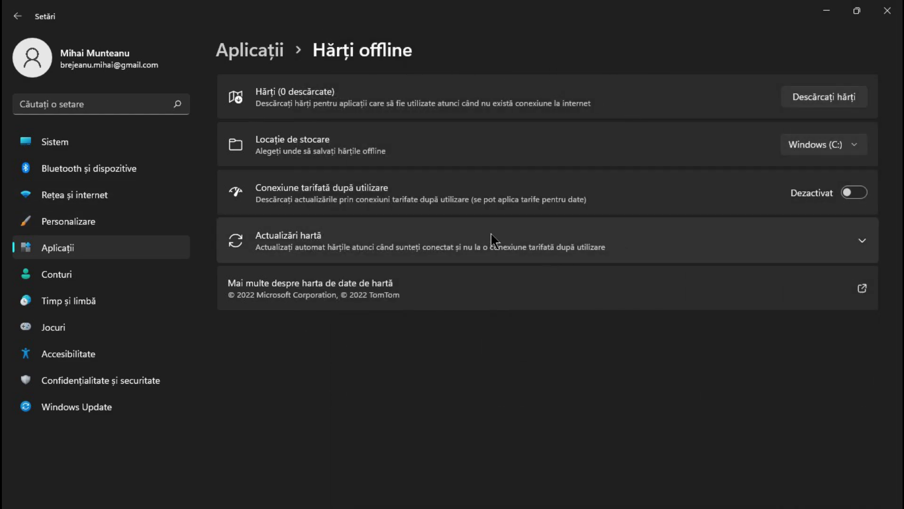
key(alt+Left)
click(452, 233)
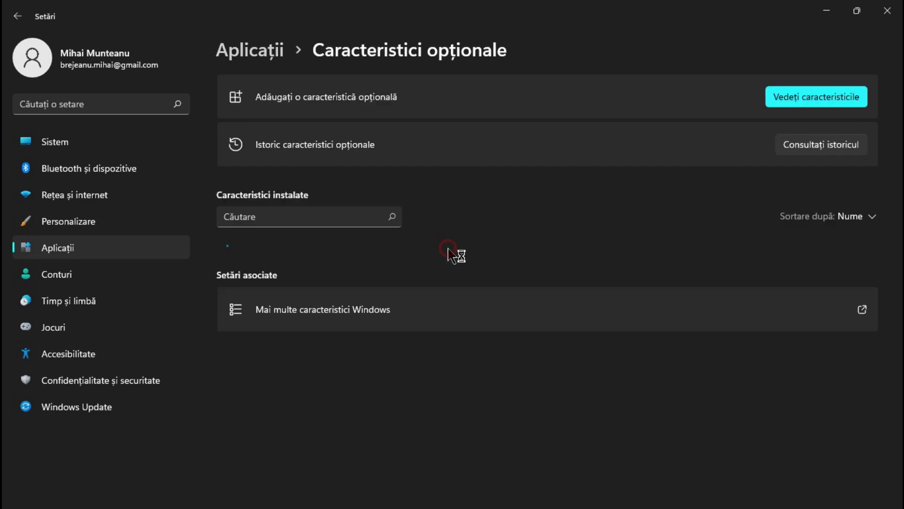
scroll(455, 205, down, 5)
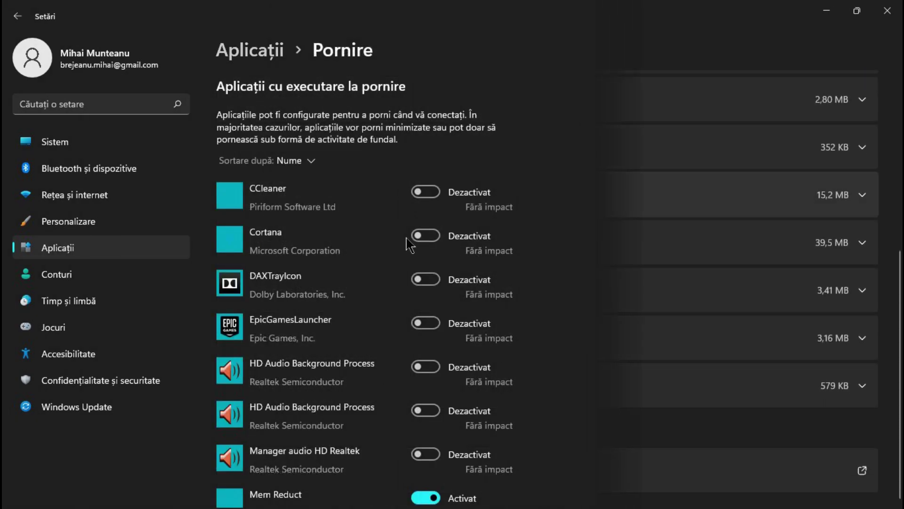
Review the list of apps that run at startup to see which ones are enabled, including Microsoft Teams
scroll(626, 256, down, 5)
mouse_move(579, 502)
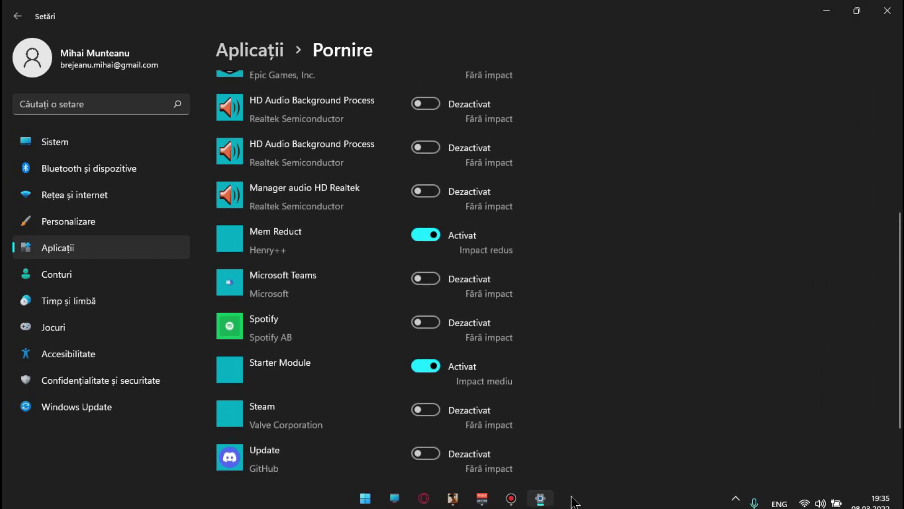
scroll(430, 191, up, 5)
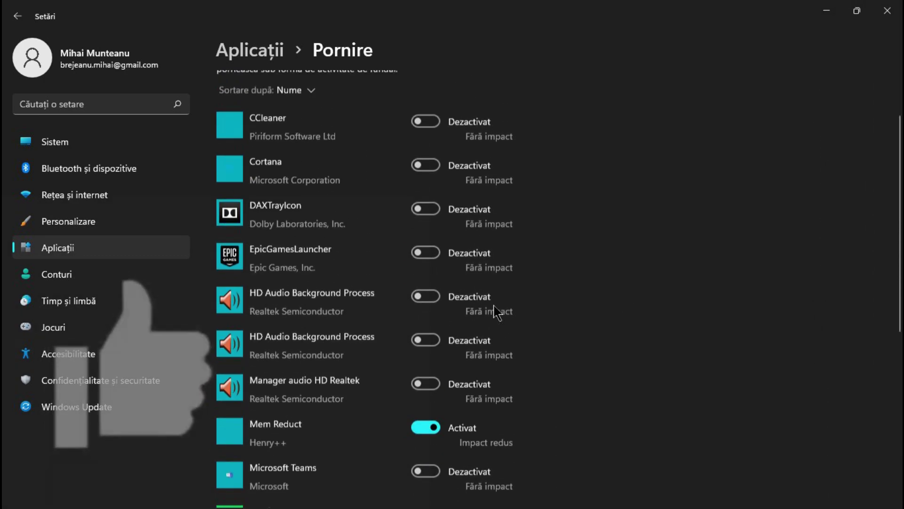
scroll(428, 236, down, 5)
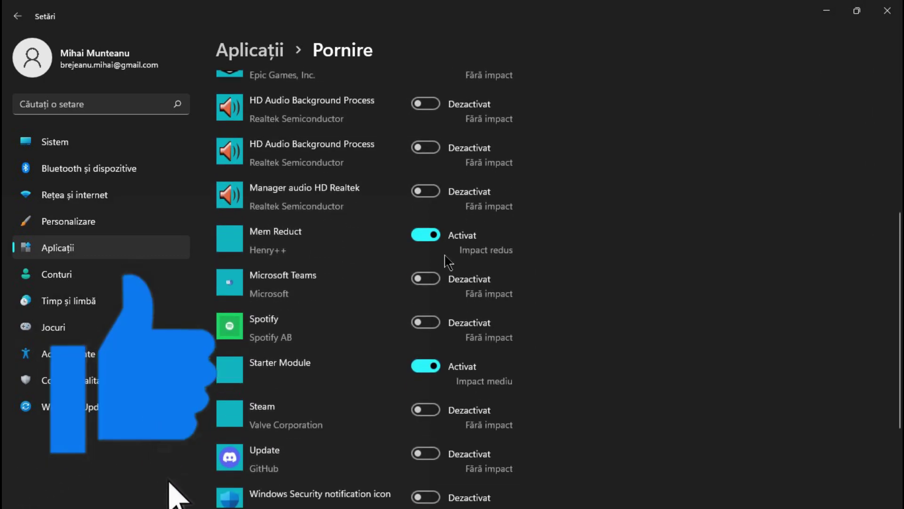
scroll(463, 257, up, 5)
scroll(301, 271, down, 5)
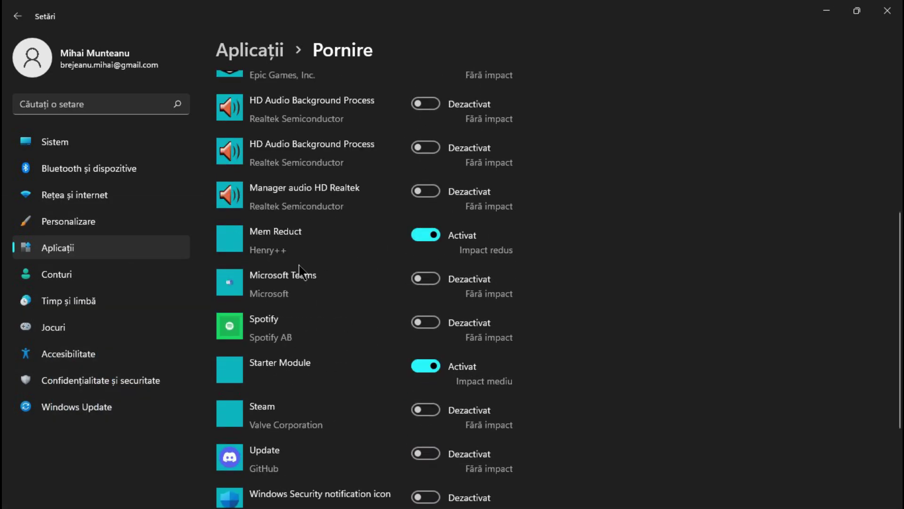
click(417, 278)
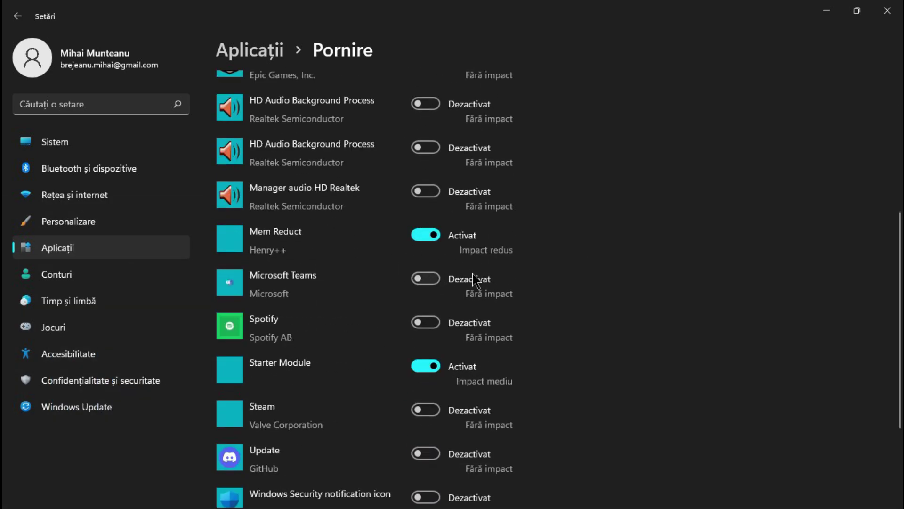
Go to the gaming settings (Jocuri) and review the Xbox Game Bar and Capturi pages
click(94, 275)
click(116, 325)
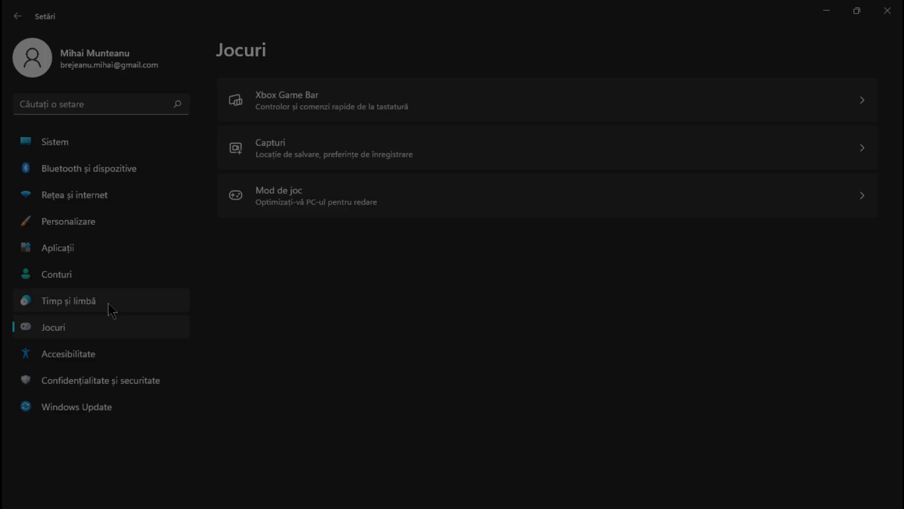
click(451, 103)
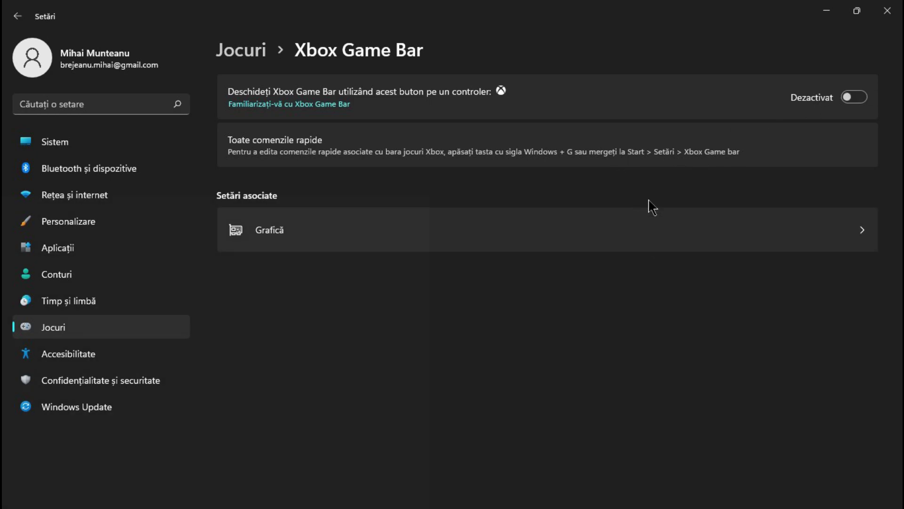
key(alt+Left)
click(412, 156)
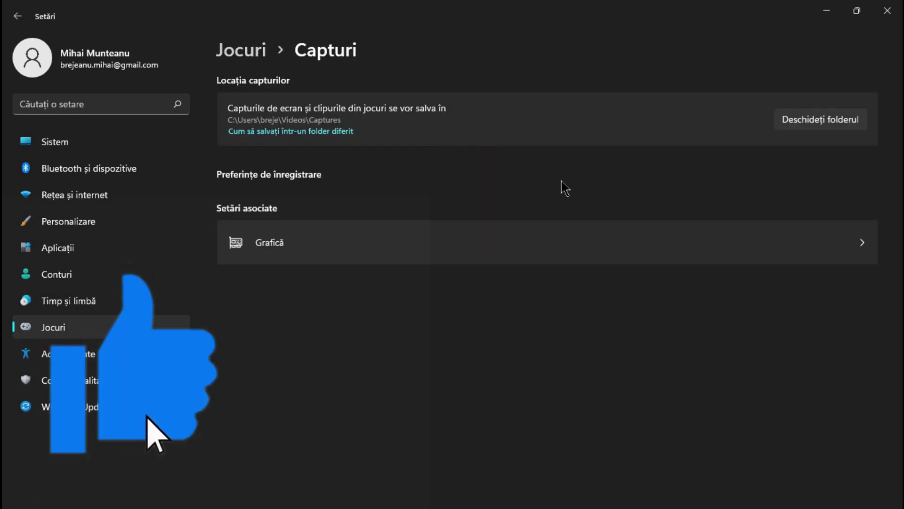
key(alt+Left)
Turn off Game Mode (Modul Joc) in the gaming settings and open the related Grafică settings
click(415, 209)
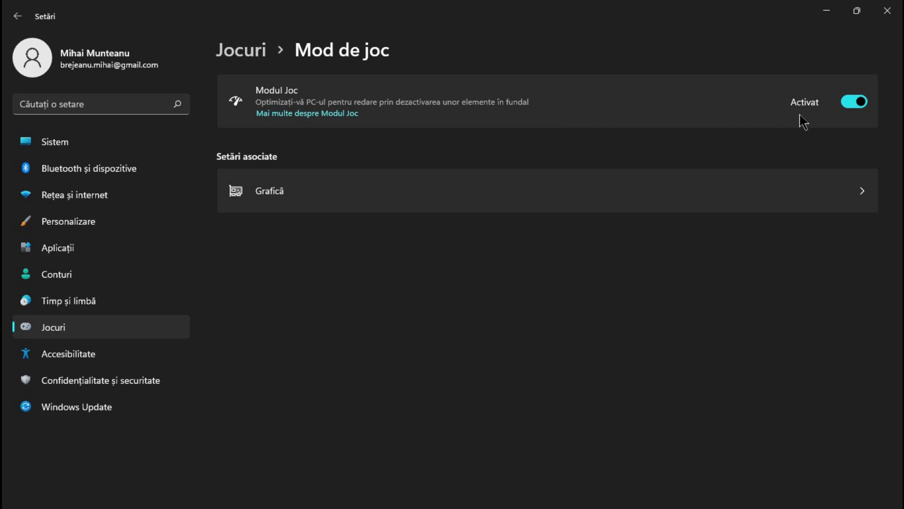
click(846, 102)
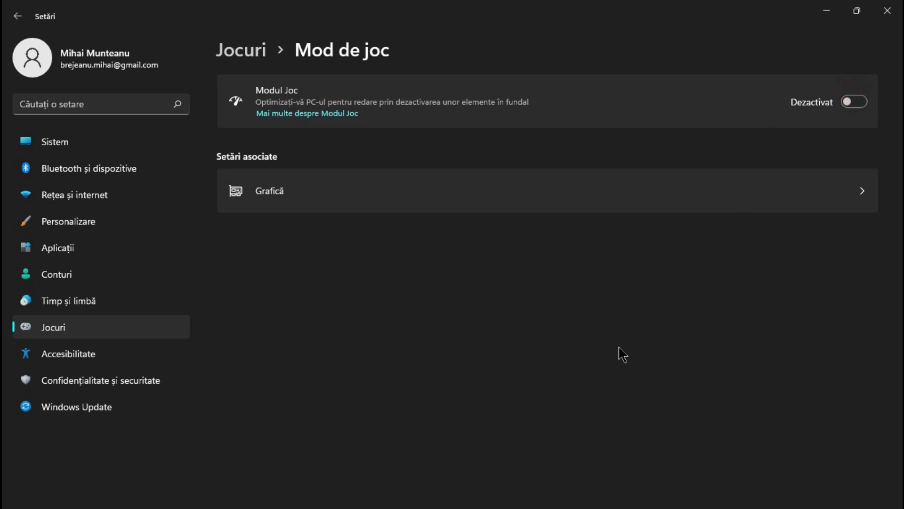
click(480, 194)
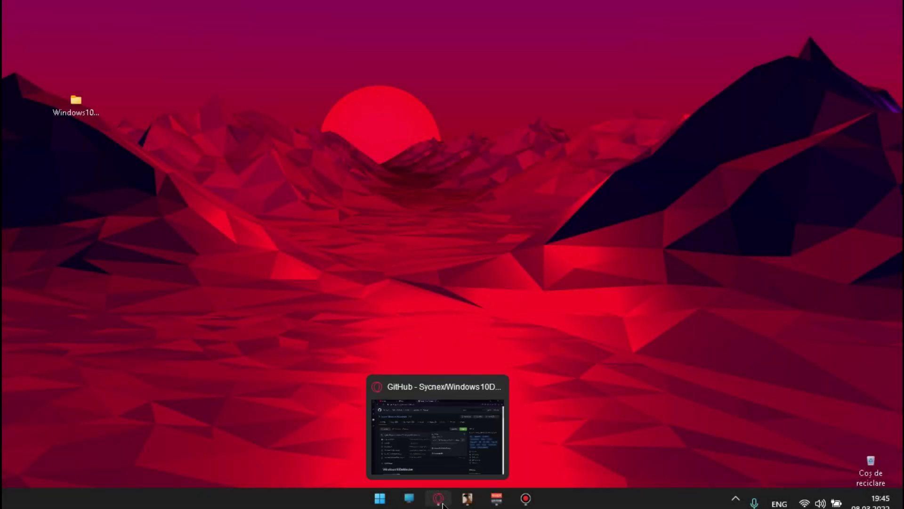
Switch to the Opera browser and download the Sycnex/Windows10Debloater repository from GitHub as a ZIP file
click(435, 500)
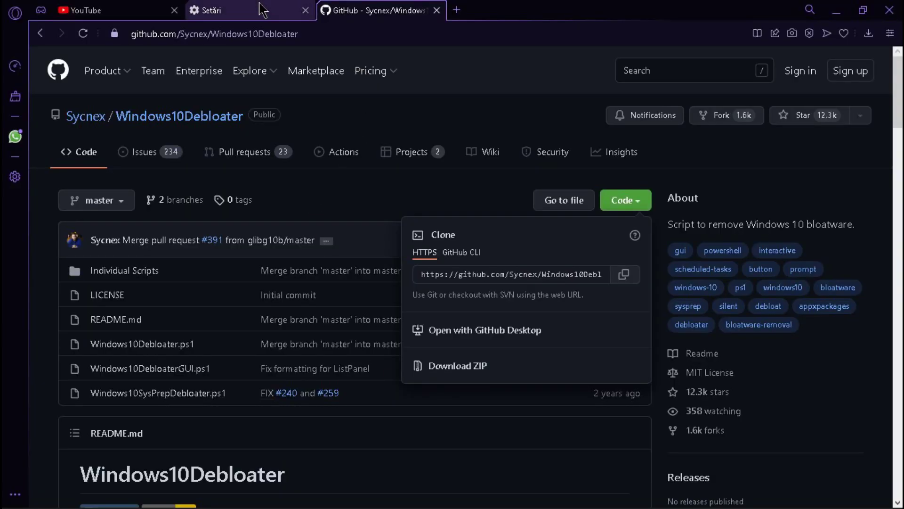
click(345, 38)
click(371, 33)
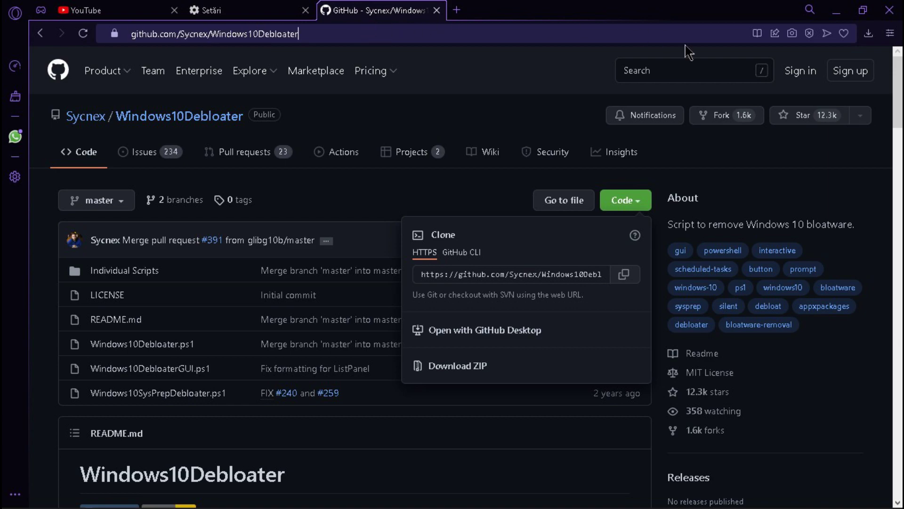
click(633, 197)
click(633, 197)
click(456, 365)
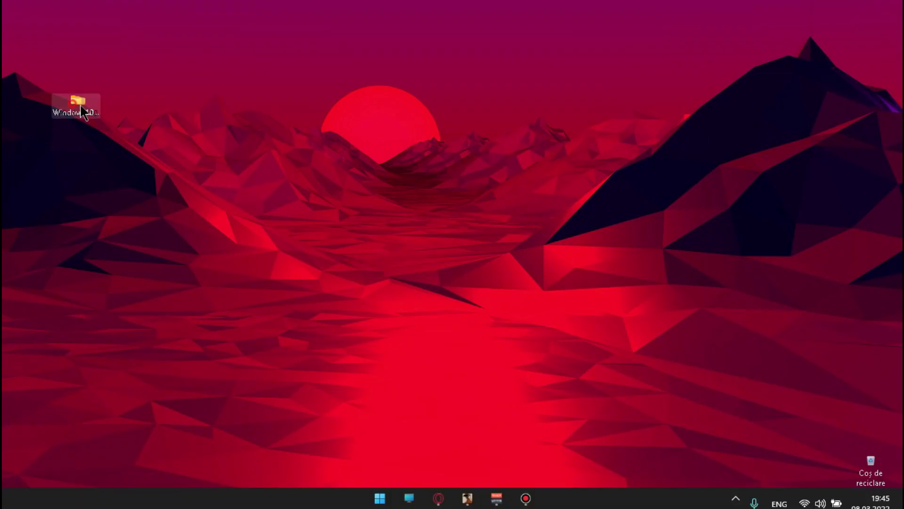
Move the Windows10Debloater-master folder to the middle of the desktop, open it and run Windows10Debloater.ps1 with PowerShell
drag(75, 100, 492, 99)
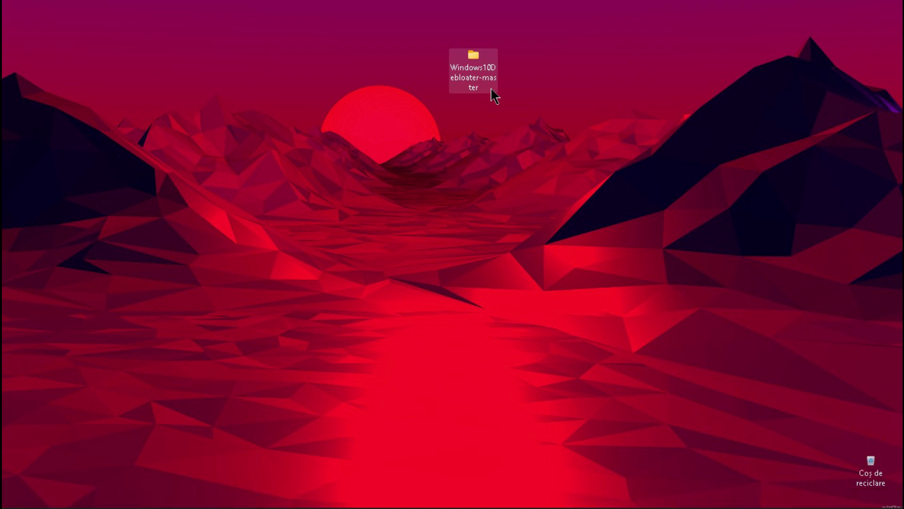
double_click(480, 63)
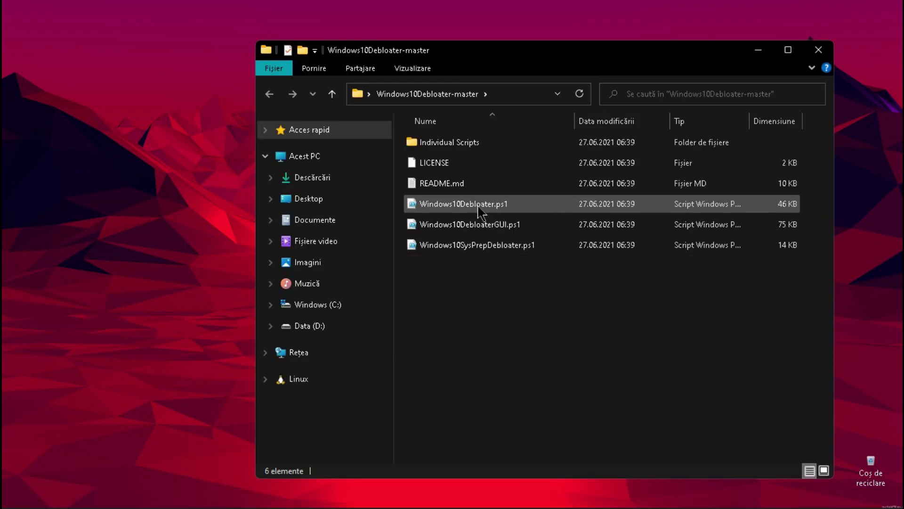
click(479, 207)
right_click(478, 207)
click(417, 316)
click(461, 207)
right_click(448, 208)
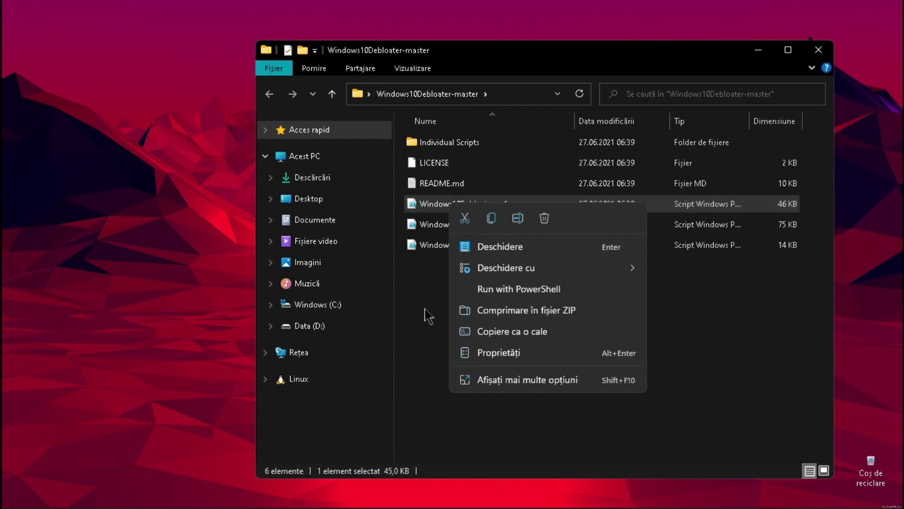
click(499, 290)
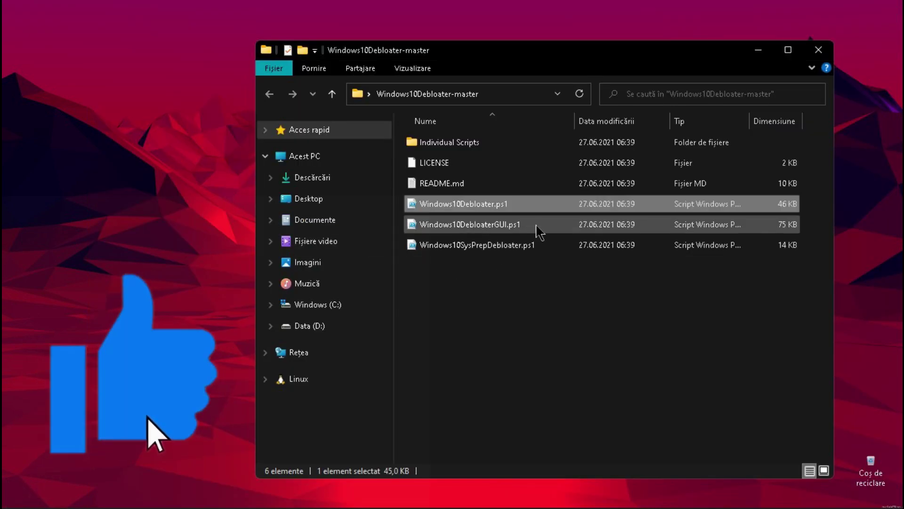
Run Windows10DebloaterGUI.ps1 with PowerShell and shift its Windows10Debloater window slightly
click(537, 226)
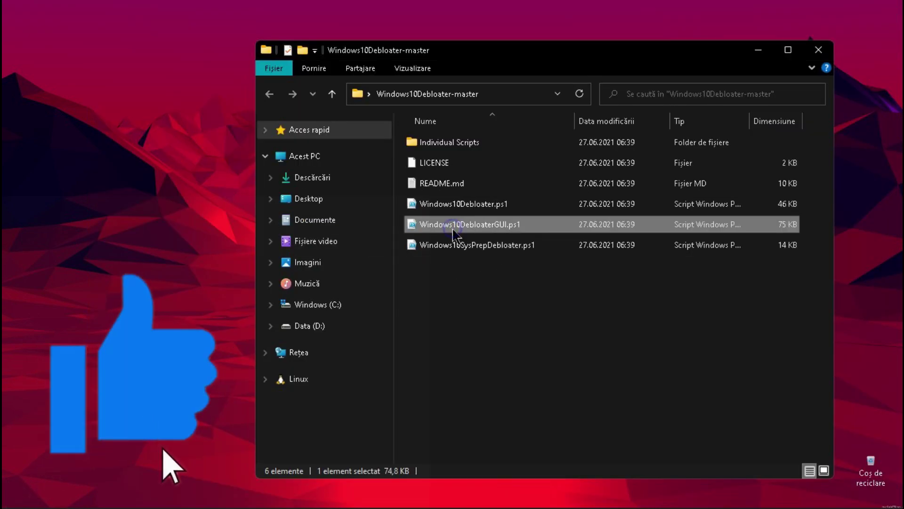
right_click(455, 234)
click(544, 316)
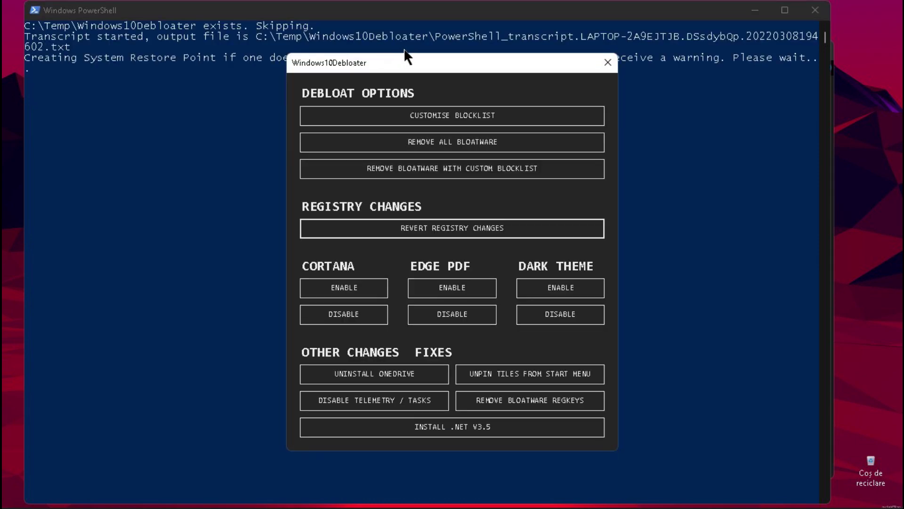
drag(448, 67, 410, 57)
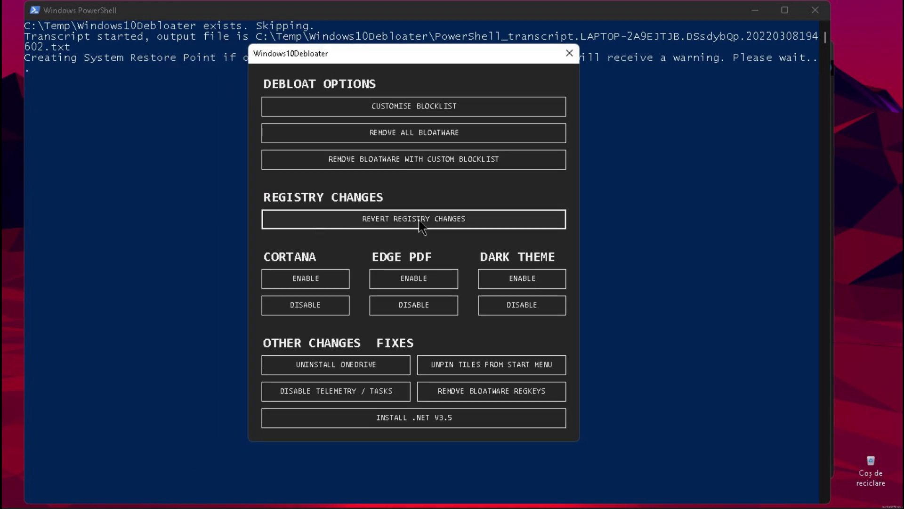
Remove all bloatware with Windows10Debloater, closing the extra file window, and close PowerShell once all tasks are finished
click(417, 134)
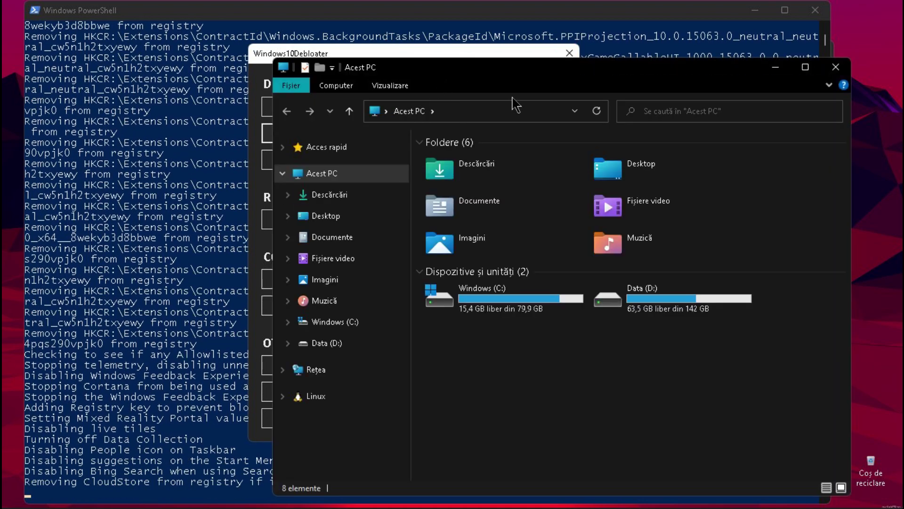
click(832, 68)
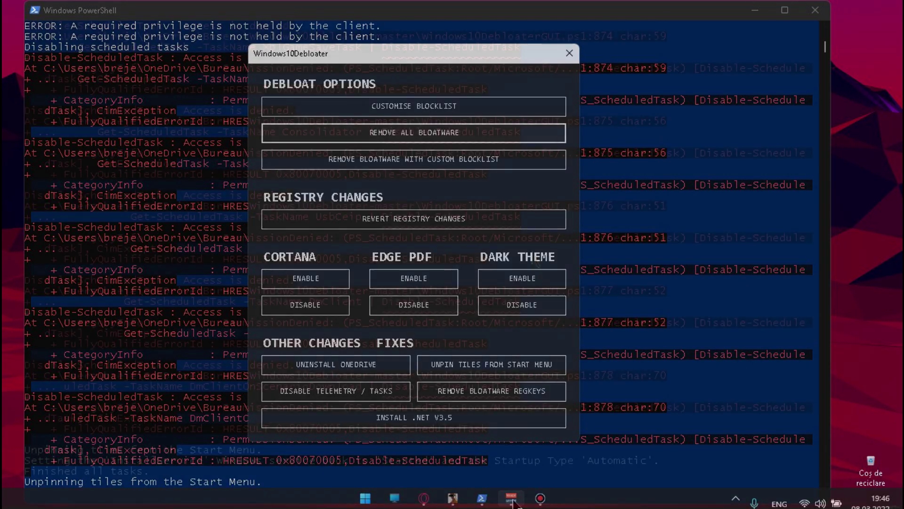
click(816, 123)
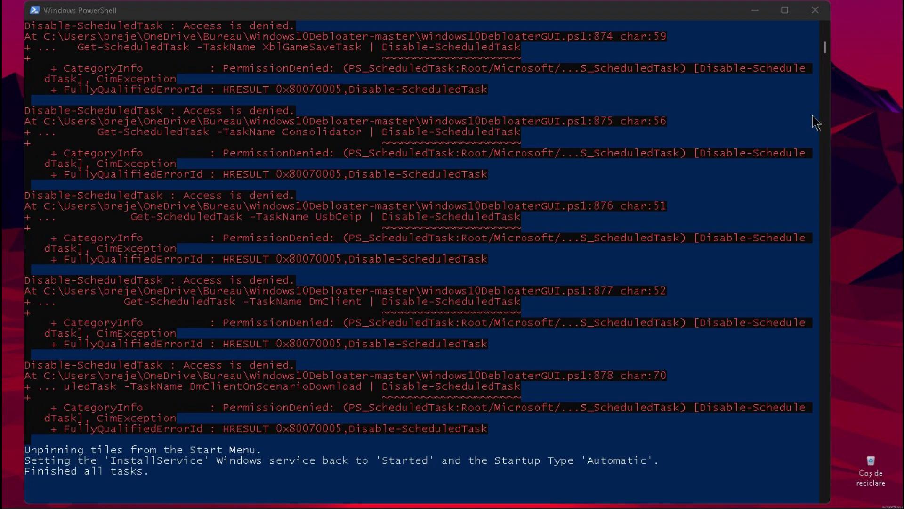
click(815, 9)
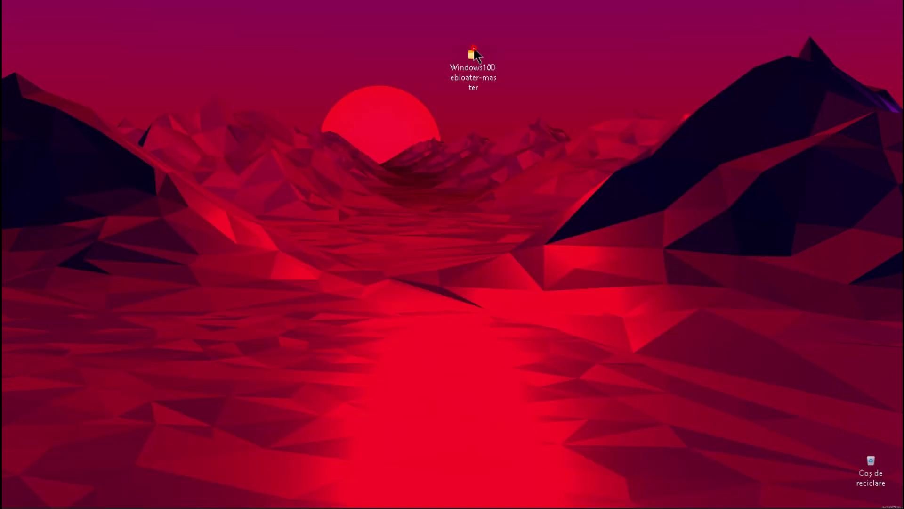
Reopen the Windows10Debloater-master folder and check the run options for Windows10SysPrepDebloater.ps1
double_click(467, 58)
click(520, 246)
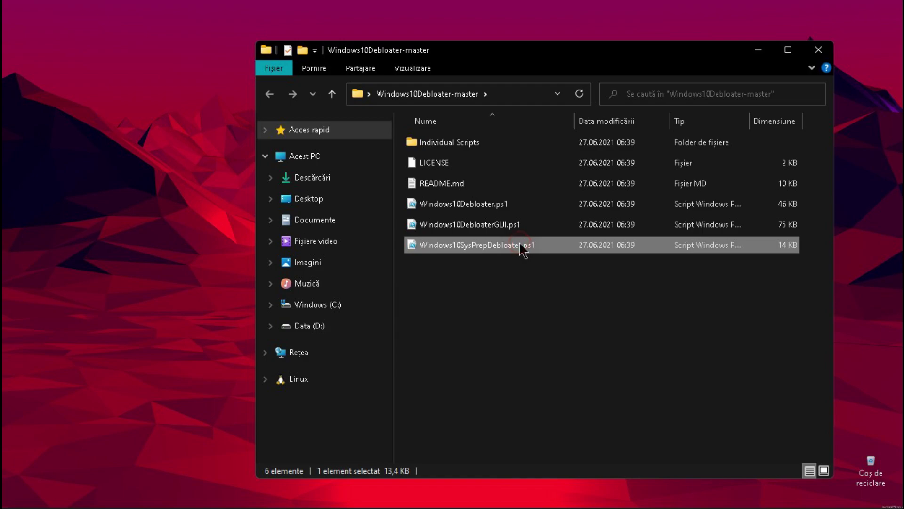
key(shift+F10)
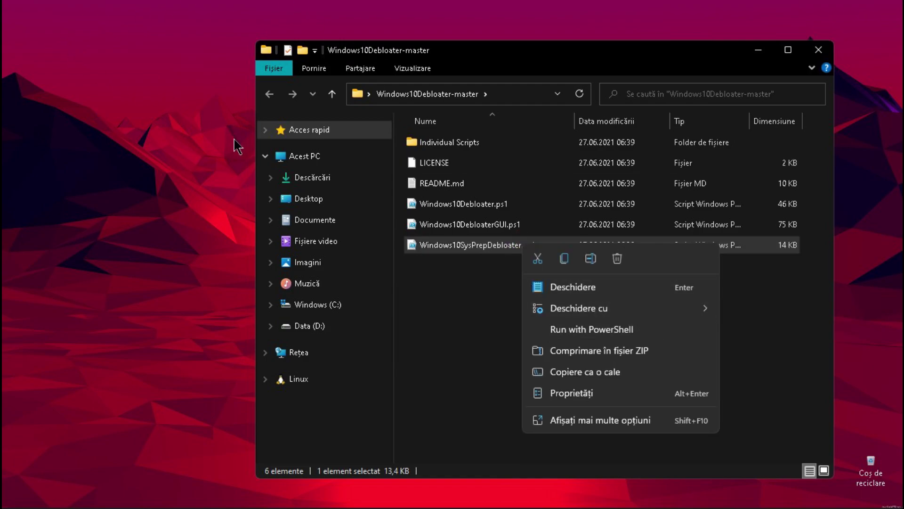
click(455, 403)
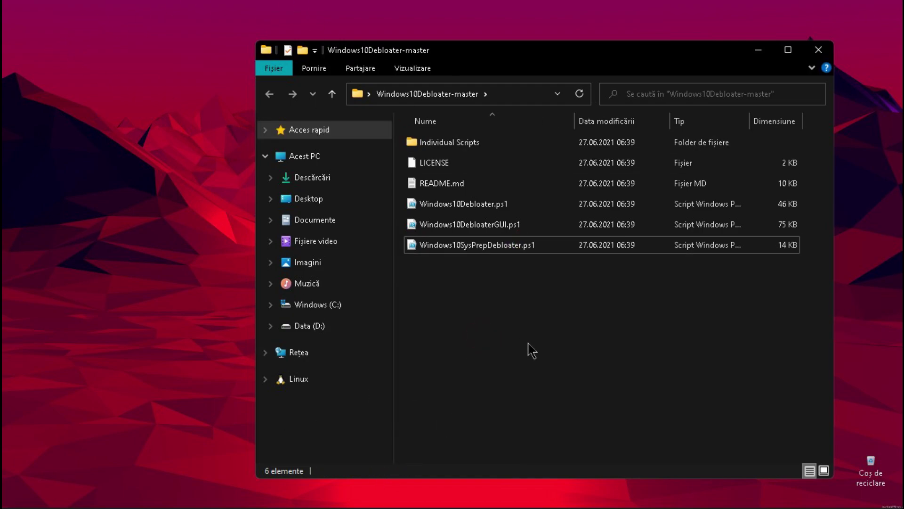
drag(532, 344, 471, 346)
drag(489, 287, 490, 316)
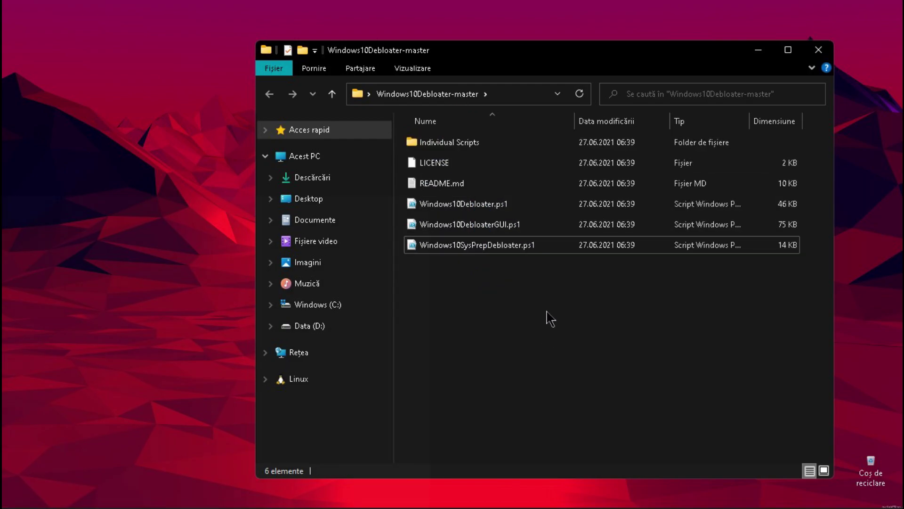